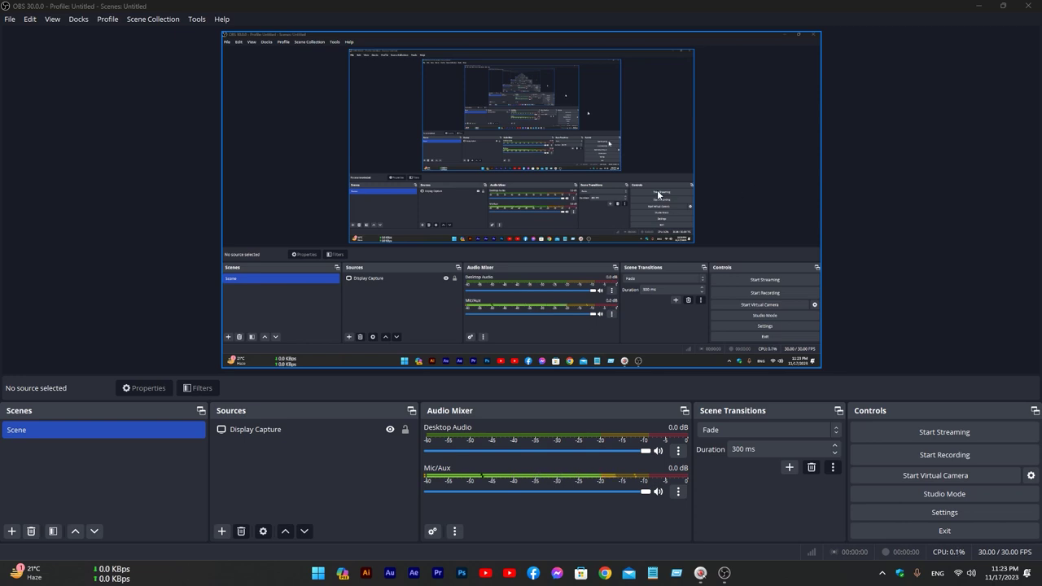
click(31, 429)
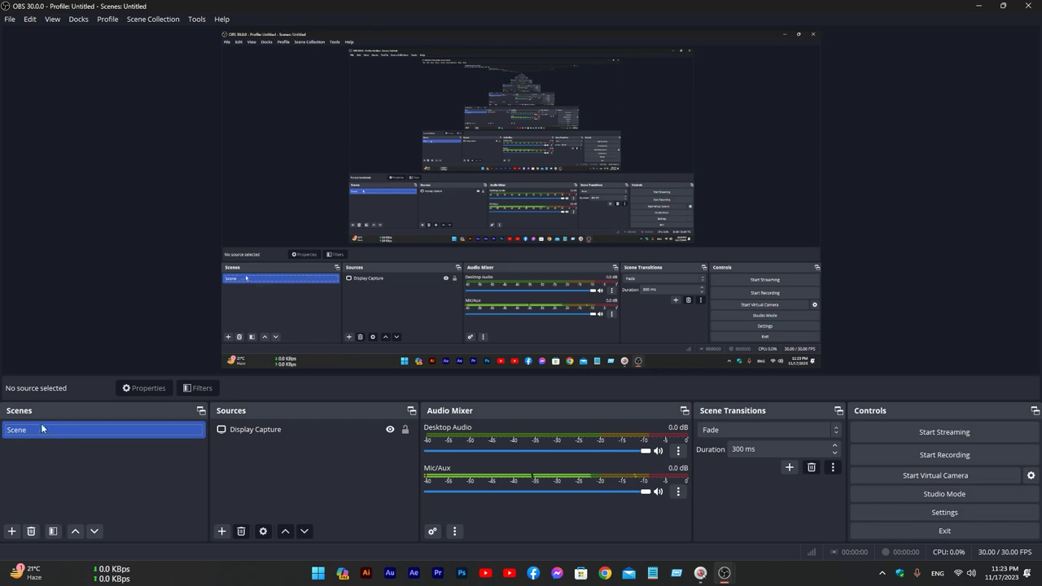
click(241, 430)
ctrl+click(241, 430)
click(275, 424)
ctrl+click(274, 424)
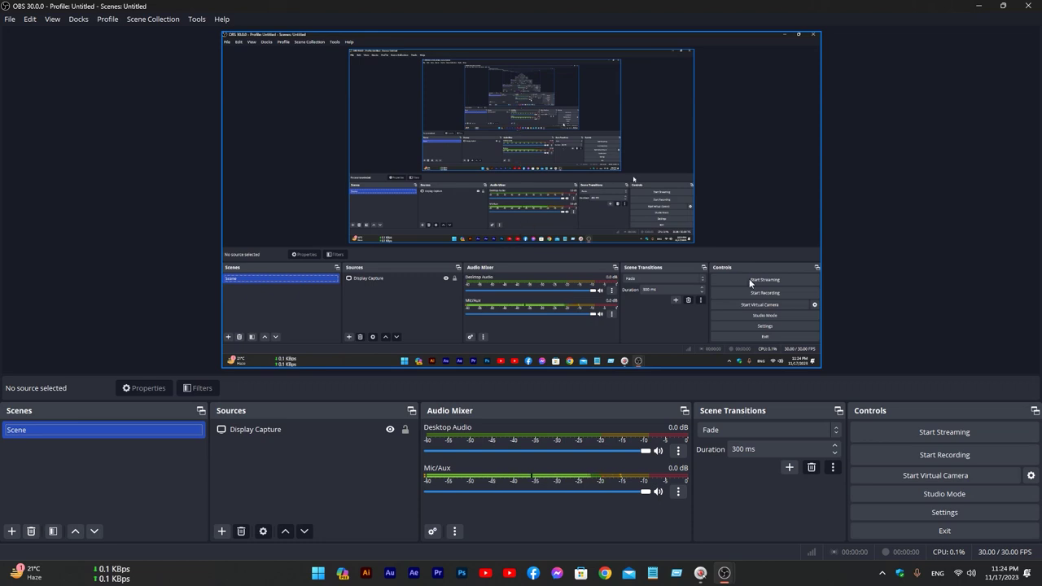
Step: Open the output settings and bring up the recording options
click(947, 509)
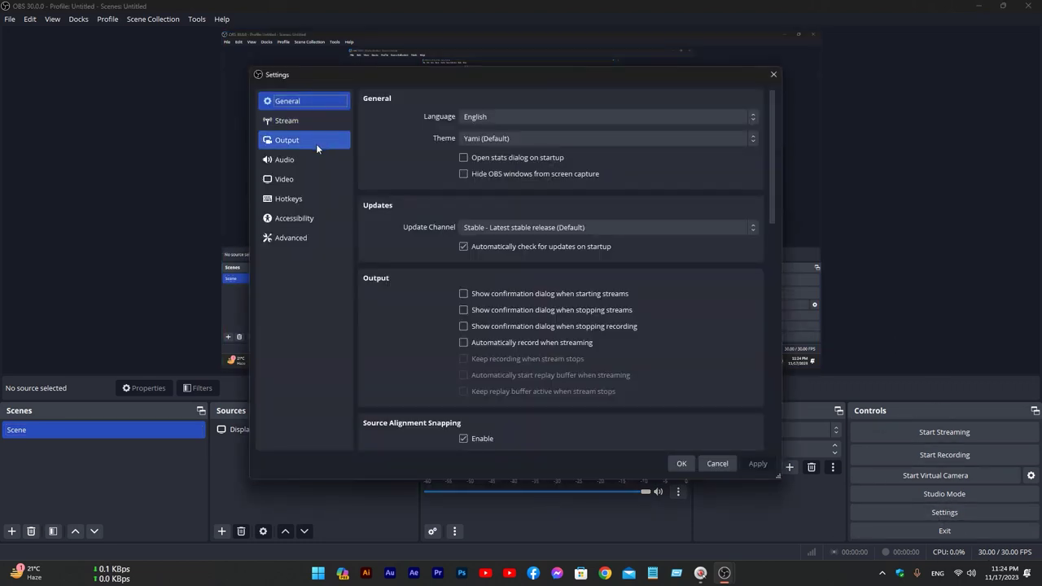
click(287, 140)
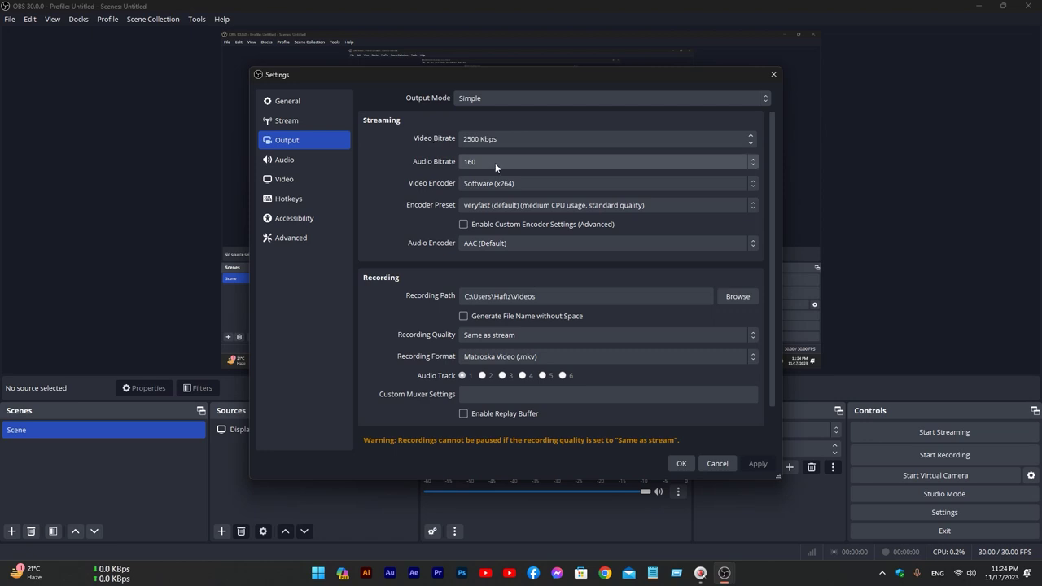
scroll(383, 281, down, 1)
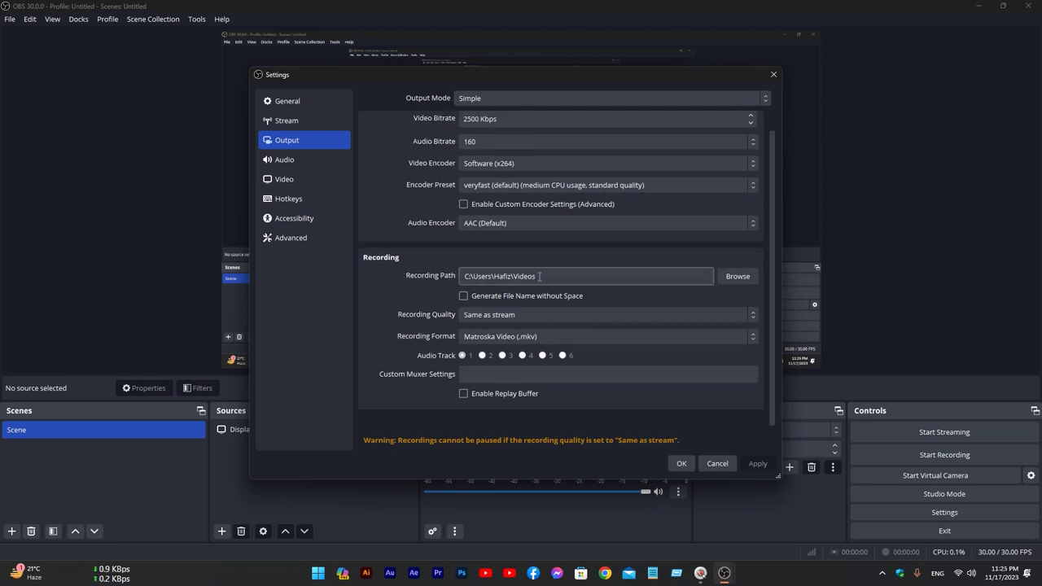
click(738, 277)
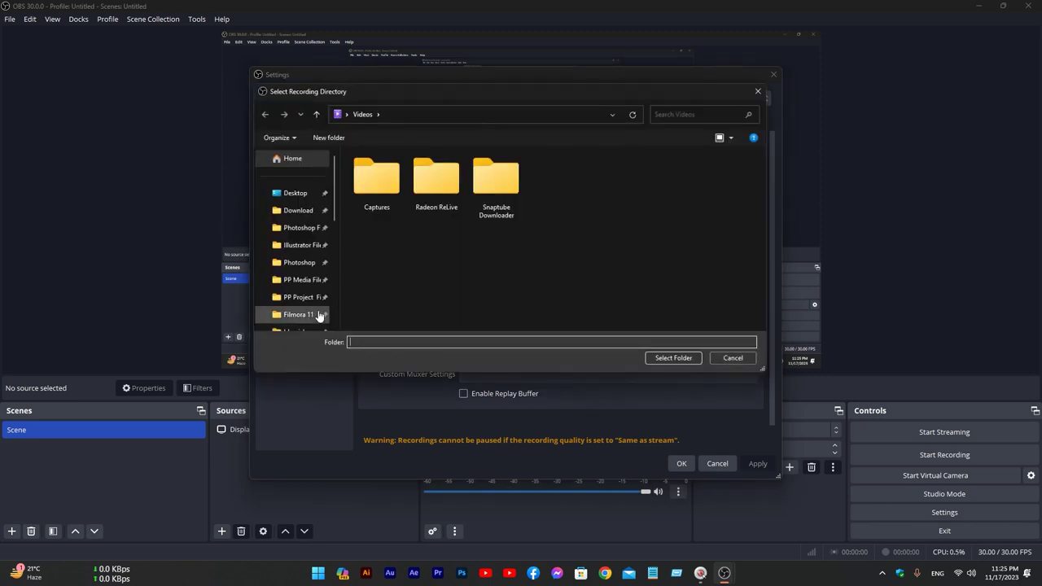
scroll(301, 273, down, 5)
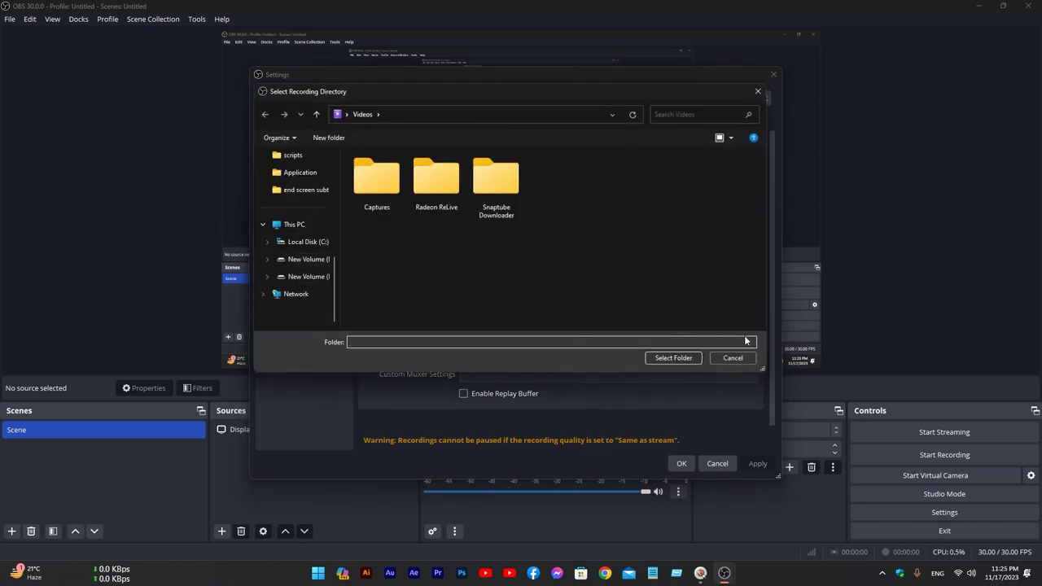
click(758, 91)
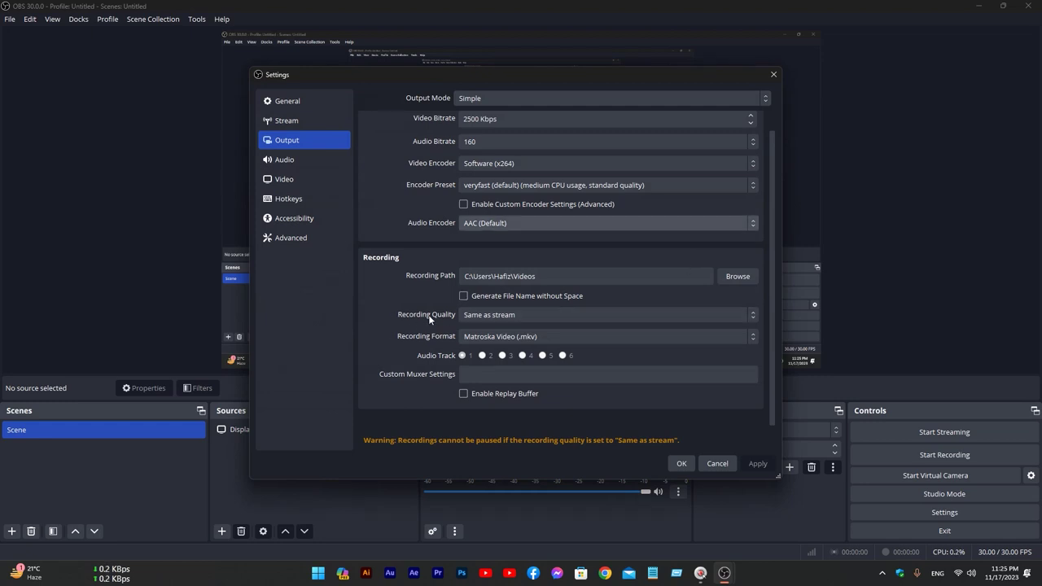
Step: Set the recording quality to High Quality, Medium File Size and the recording format to MPEG-4 (.mp4)
click(620, 314)
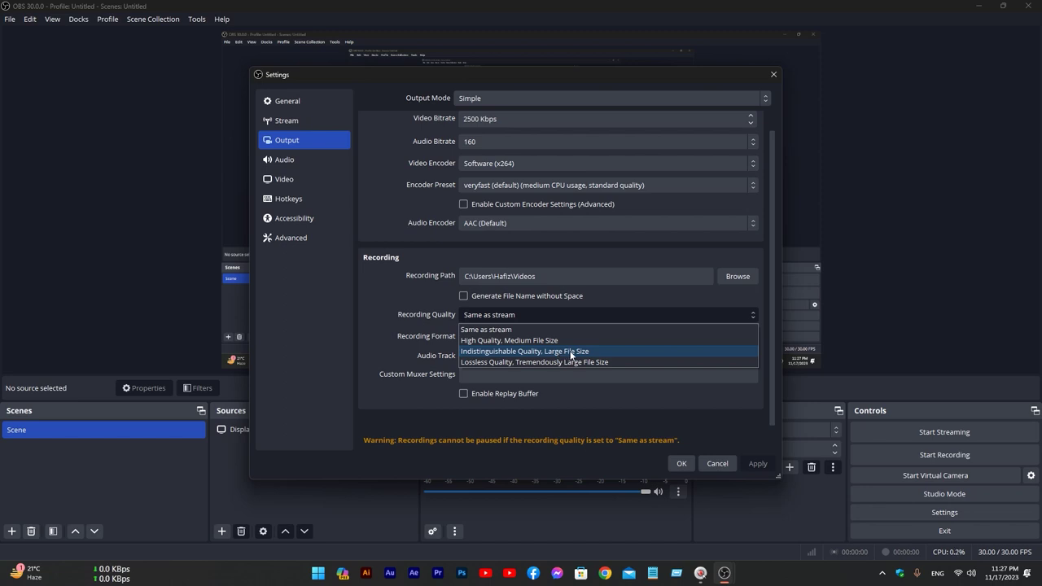
click(497, 341)
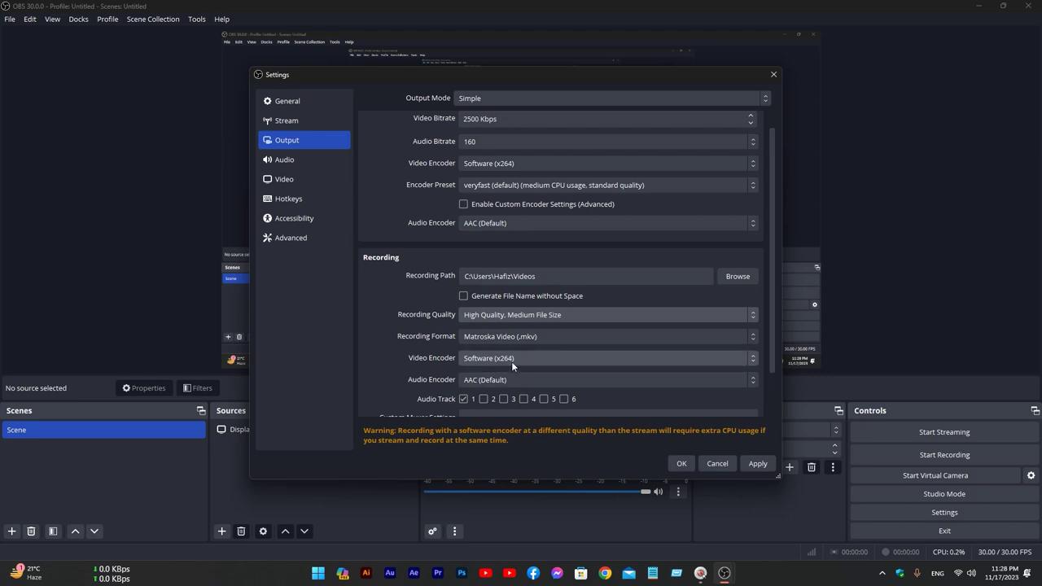
click(509, 314)
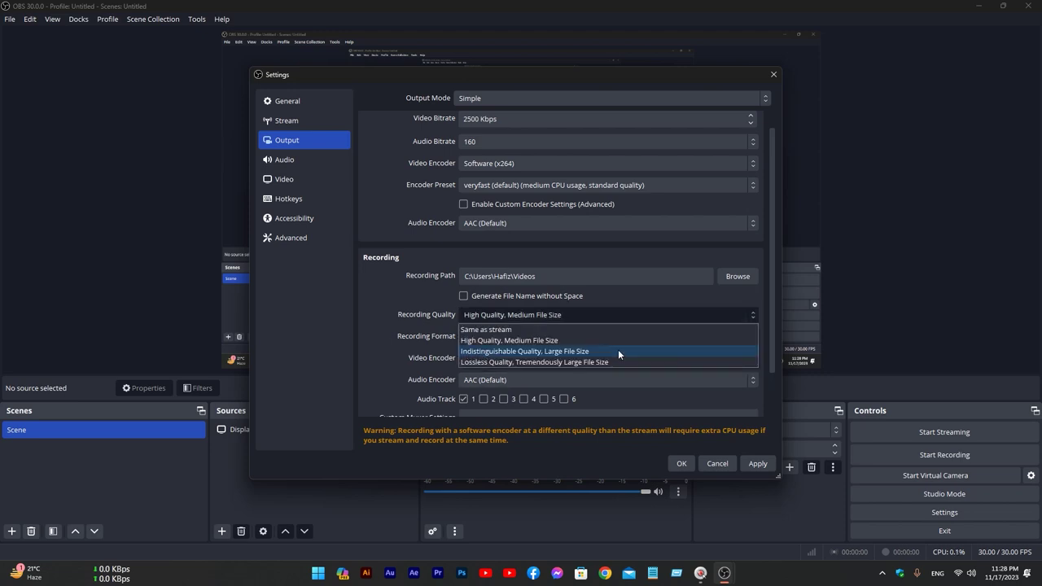
click(502, 341)
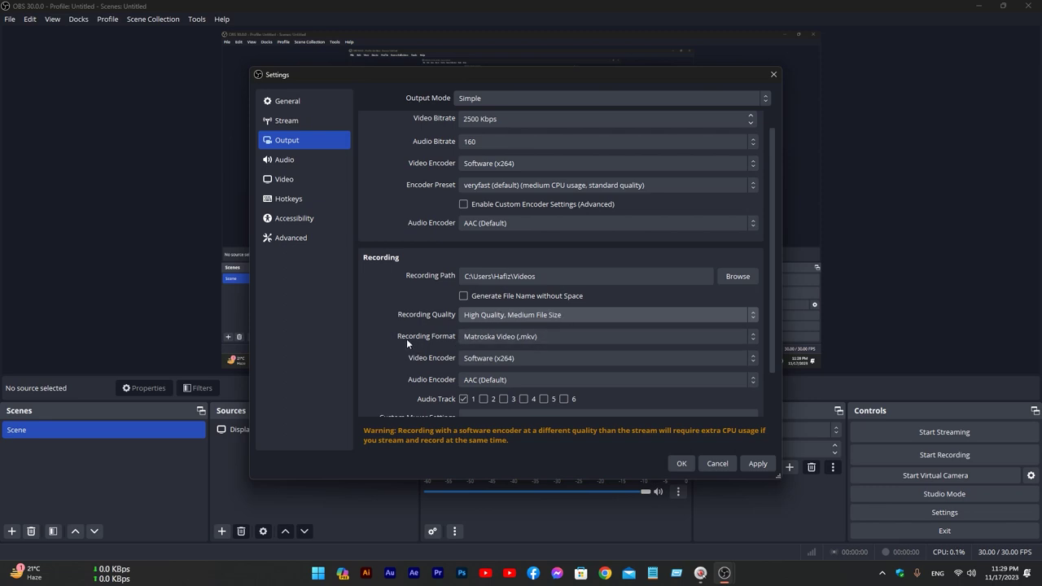
click(537, 337)
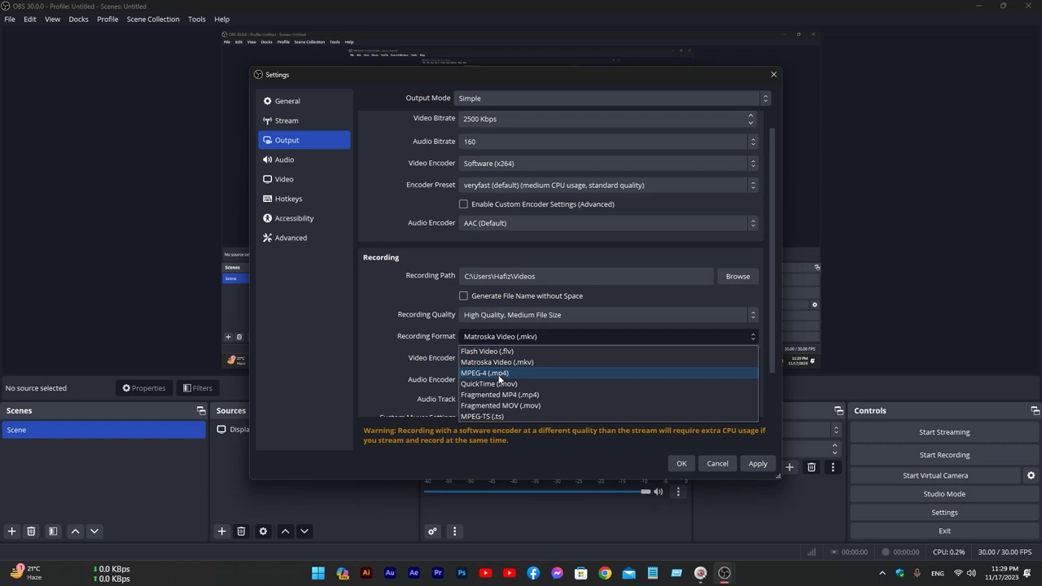
click(498, 374)
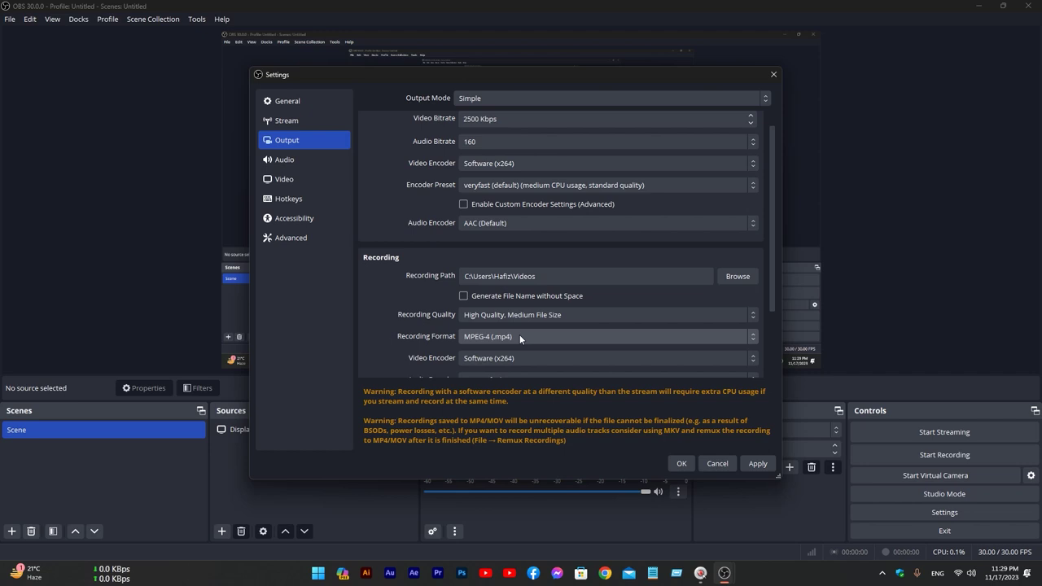
Step: Set the recording's video encoder to Hardware (AMD, H.264)
scroll(426, 276, down, 3)
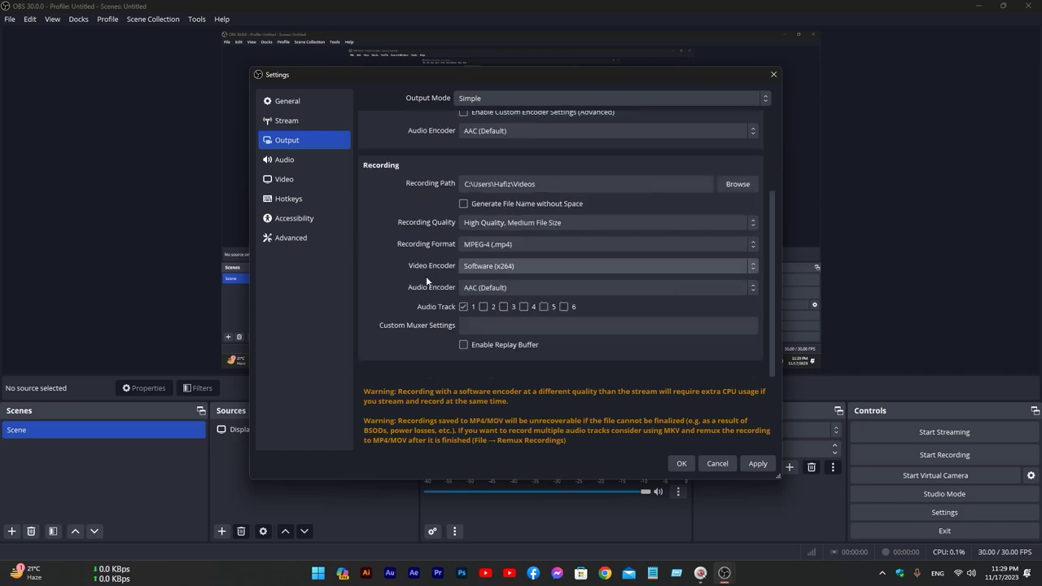
click(507, 264)
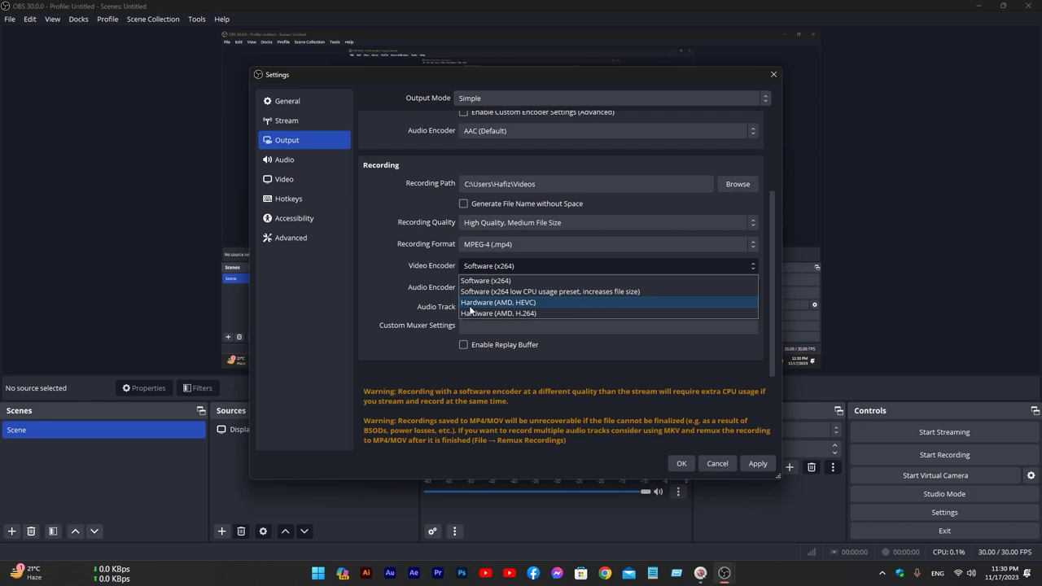
click(526, 313)
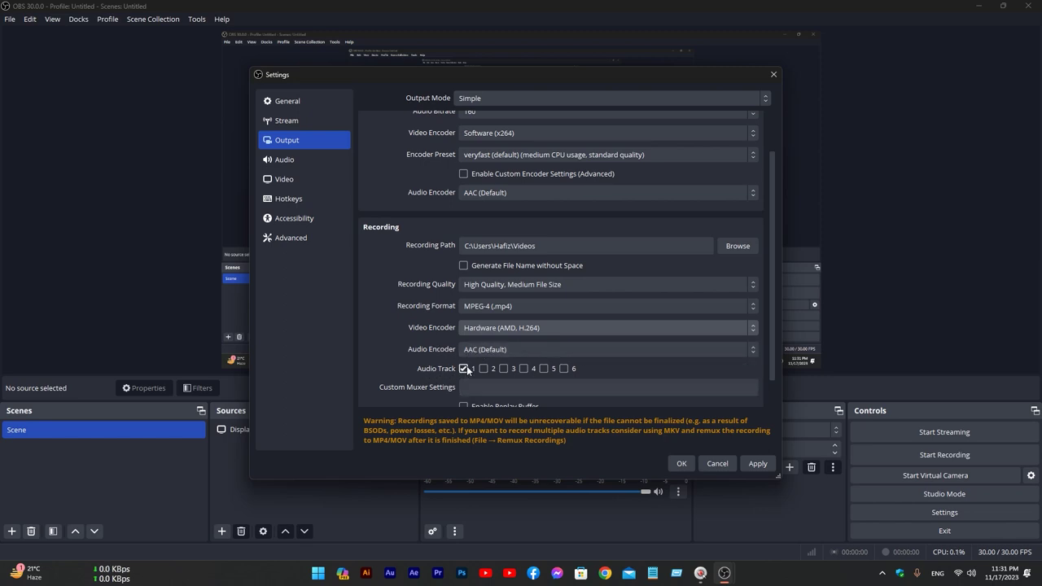
scroll(467, 369, down, 1)
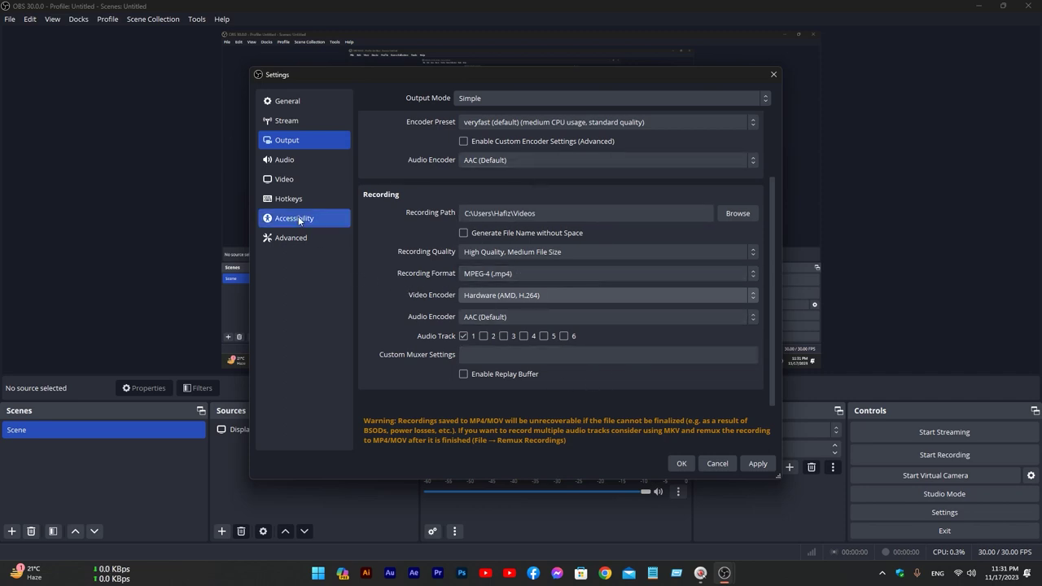
Step: Set the output (scaled) resolution to 1920x1080 in the video settings
click(284, 180)
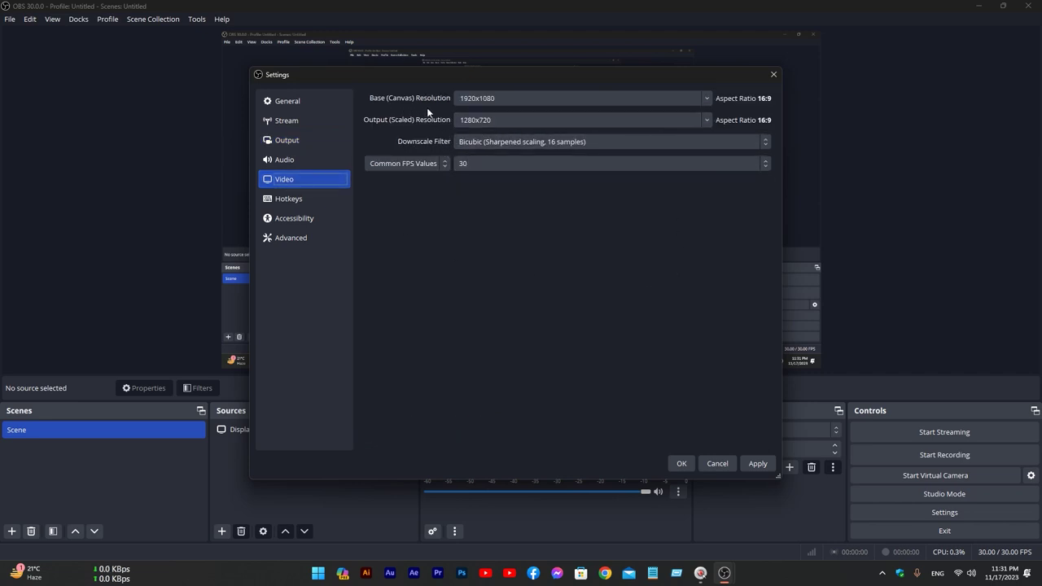
click(706, 99)
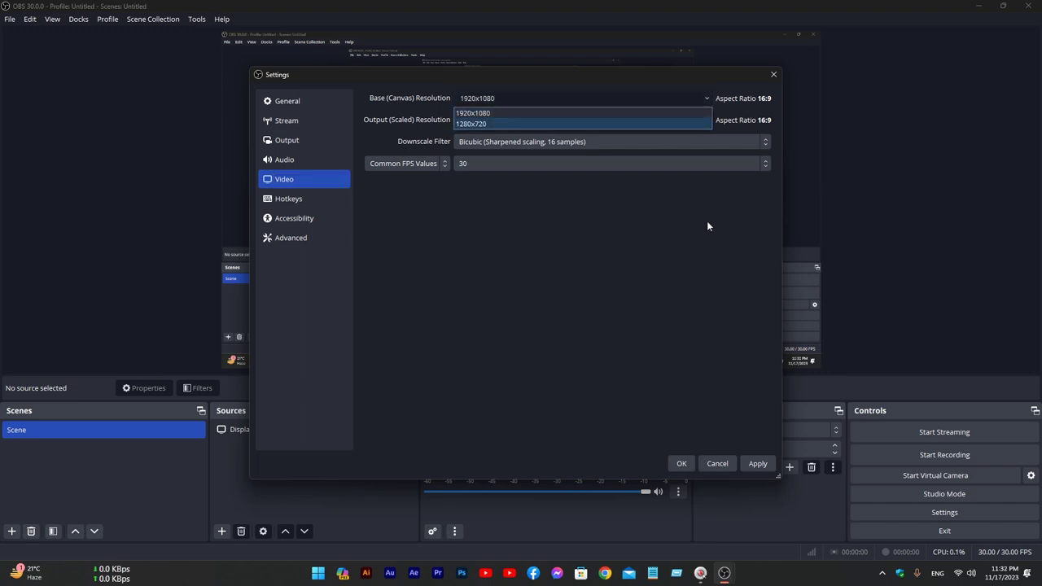
click(460, 124)
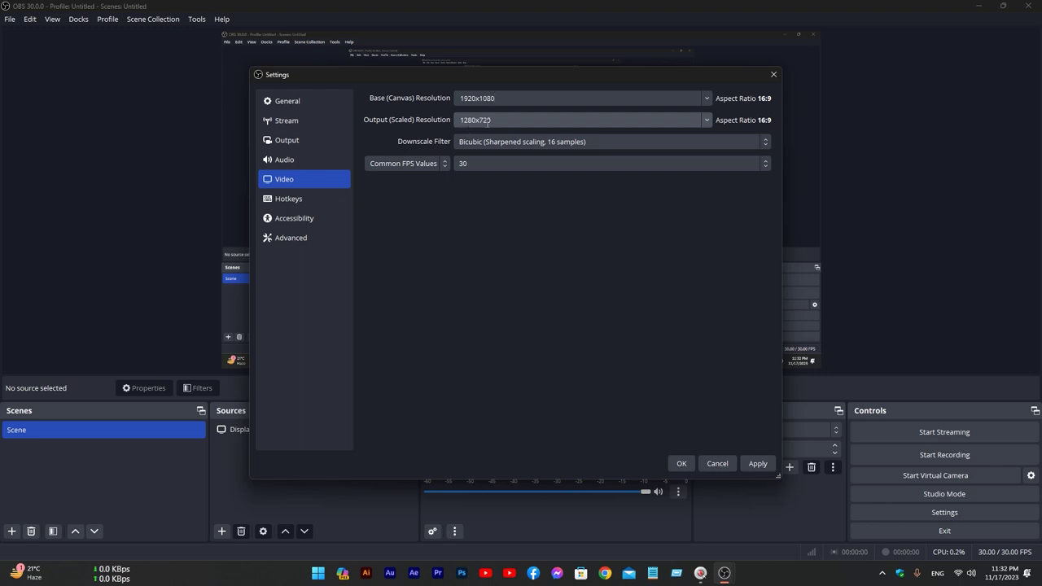
click(485, 124)
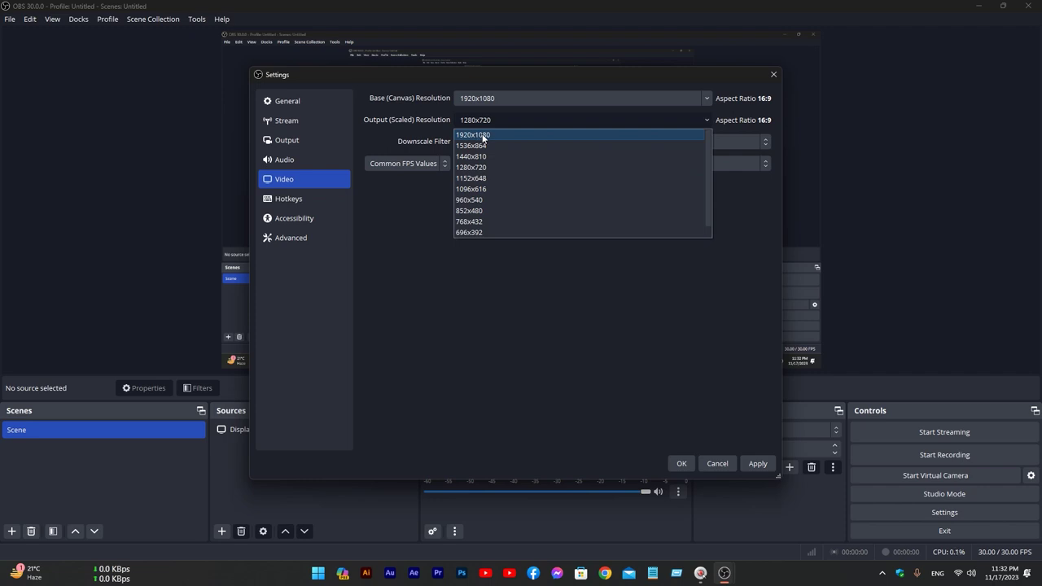
click(481, 136)
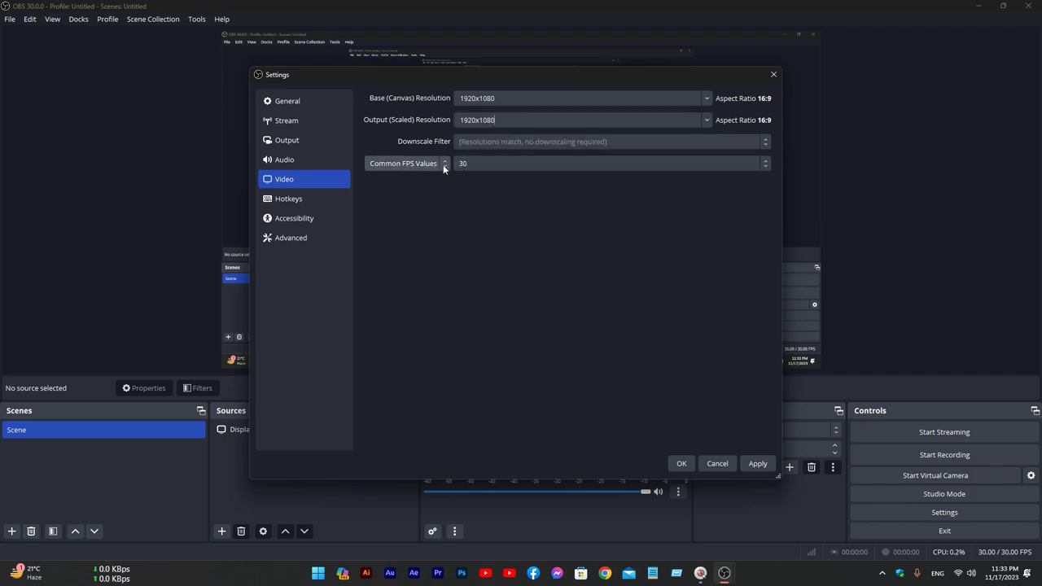
Step: Set the common FPS value to 60, then apply the settings and close the dialog
click(769, 162)
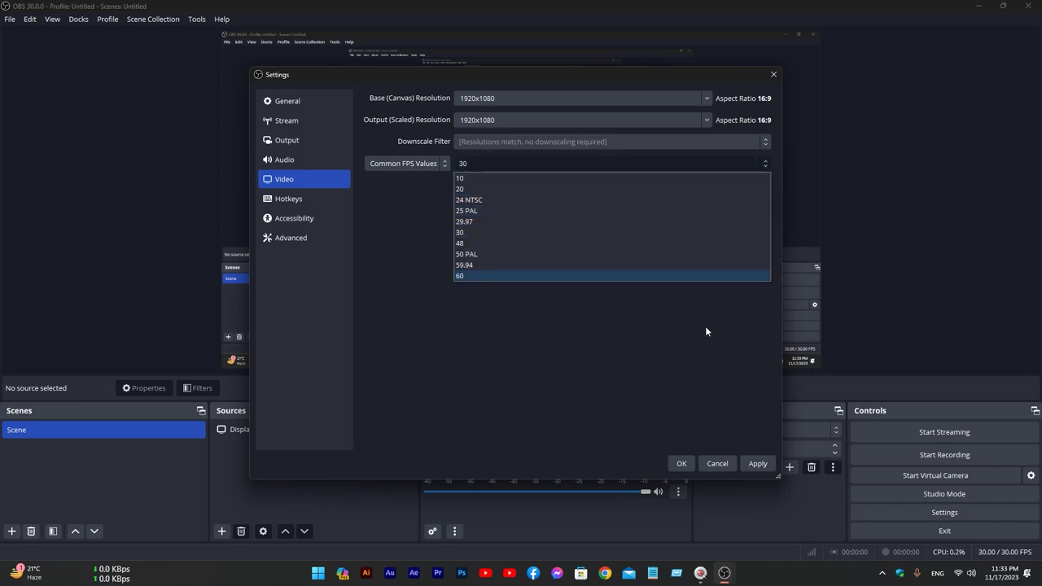
click(490, 277)
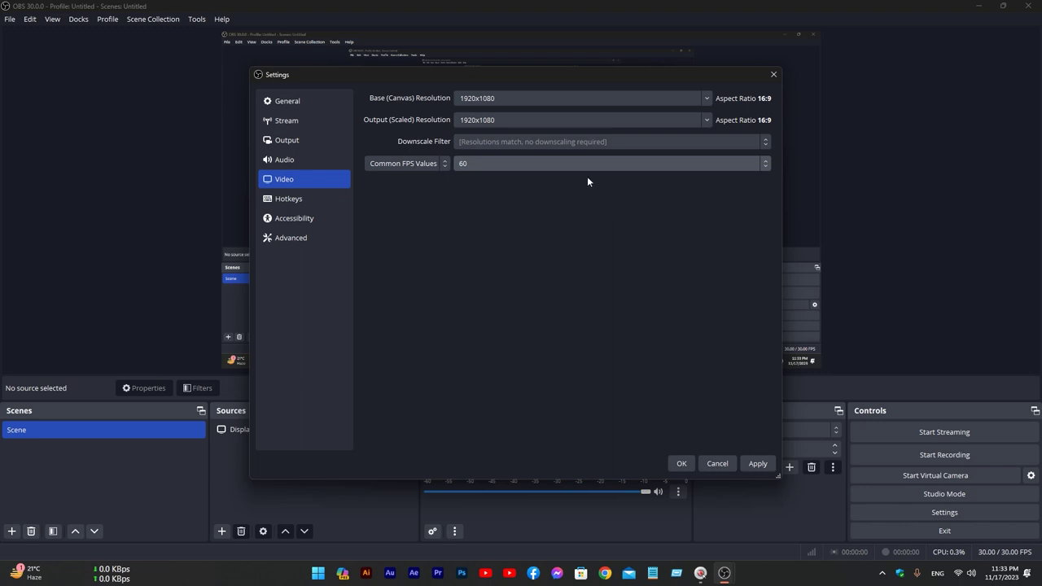
click(759, 464)
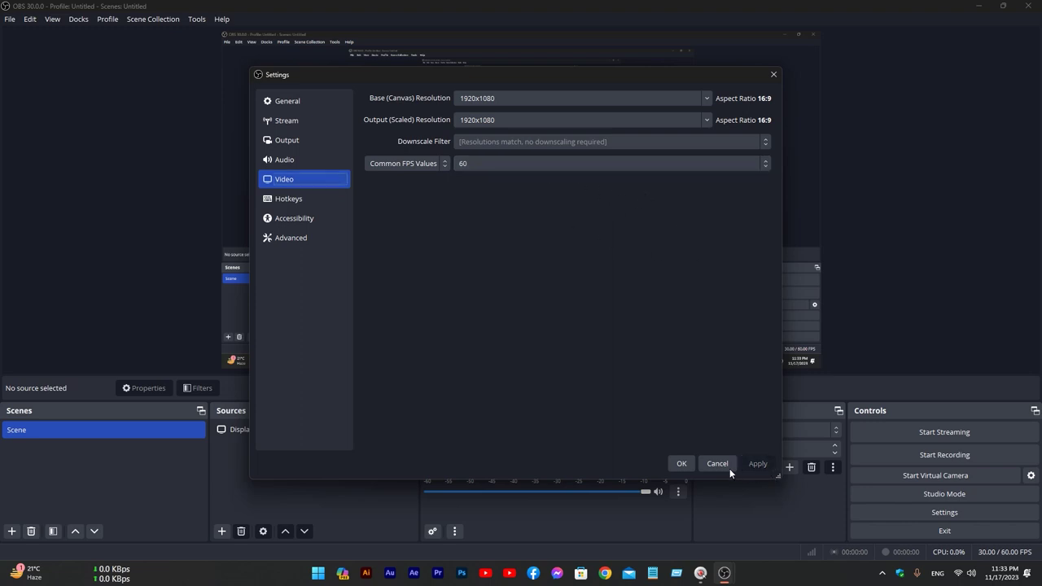
click(677, 463)
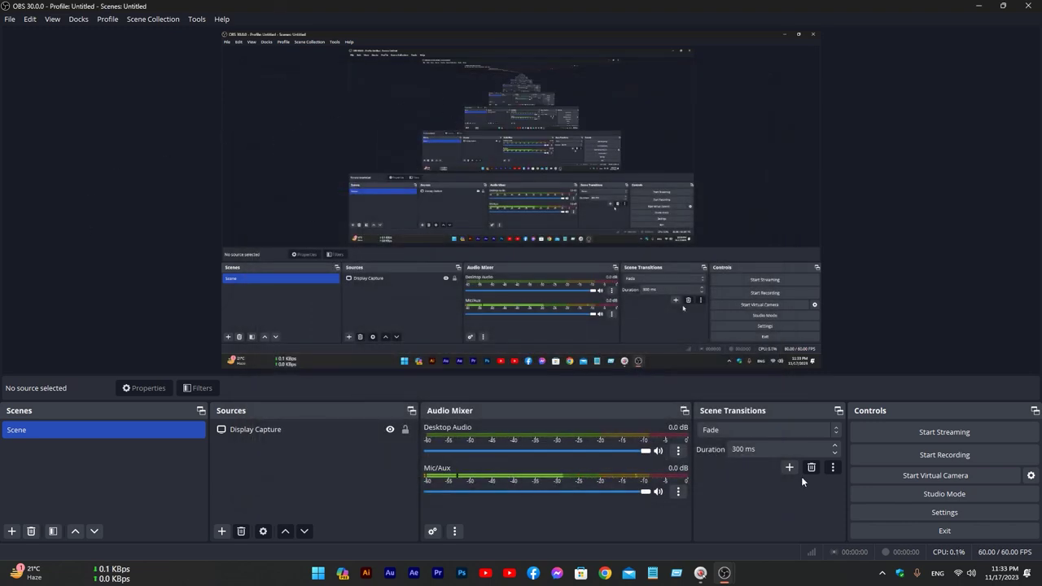